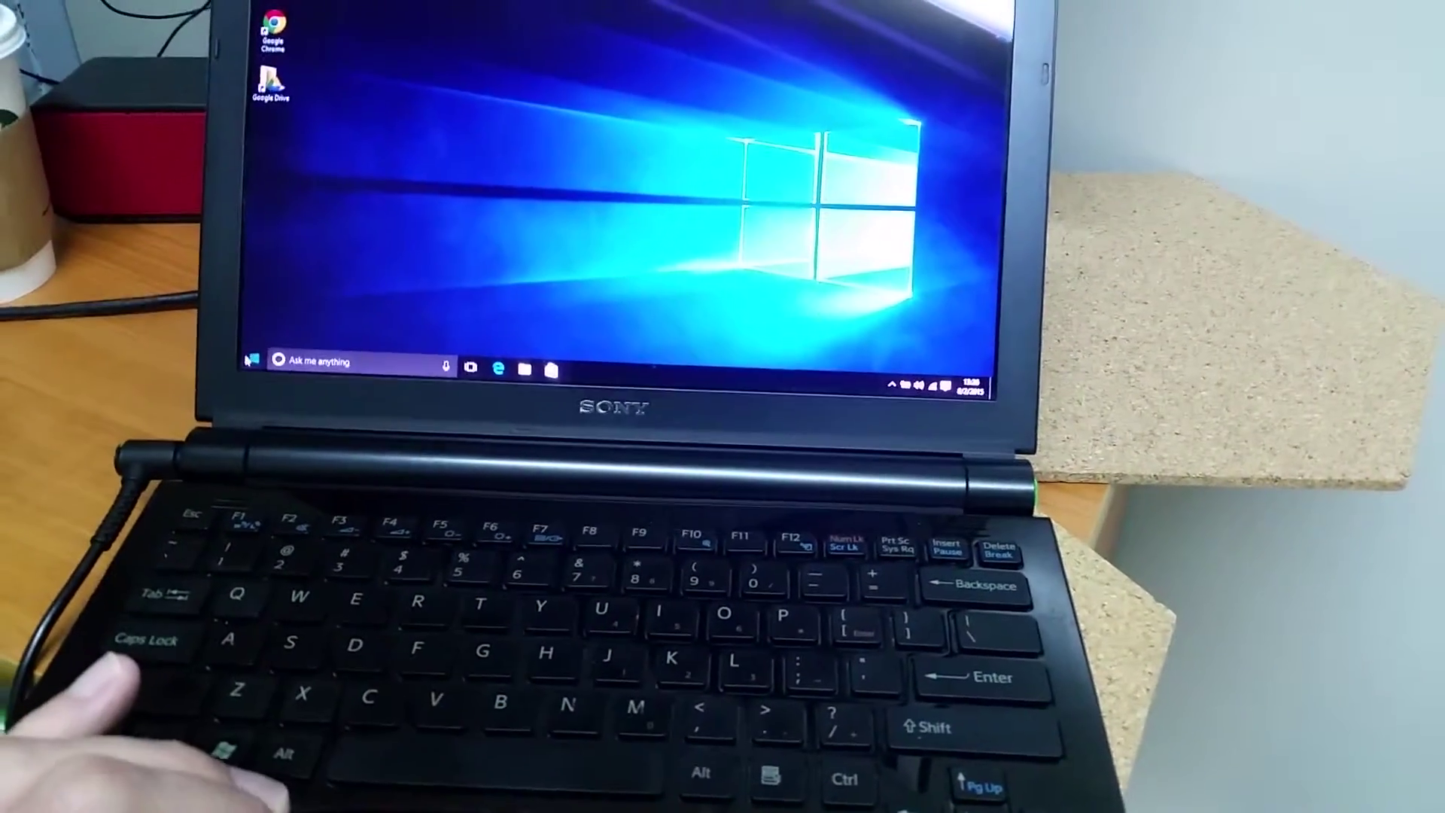
# Launch Settings from the Start menu, then reopen Start to bring up the Store app
pyautogui.press('super')
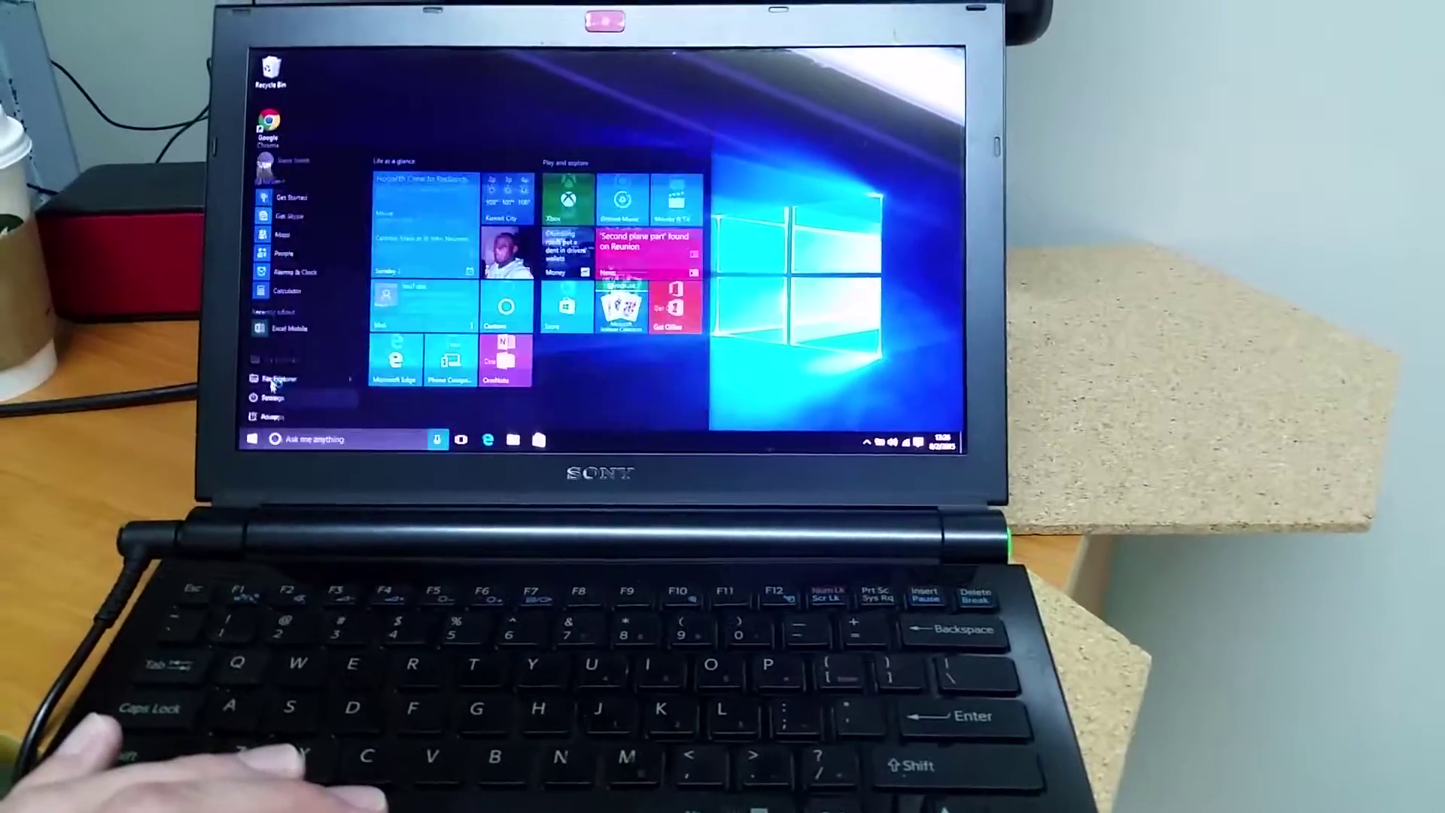
pyautogui.click(253, 342)
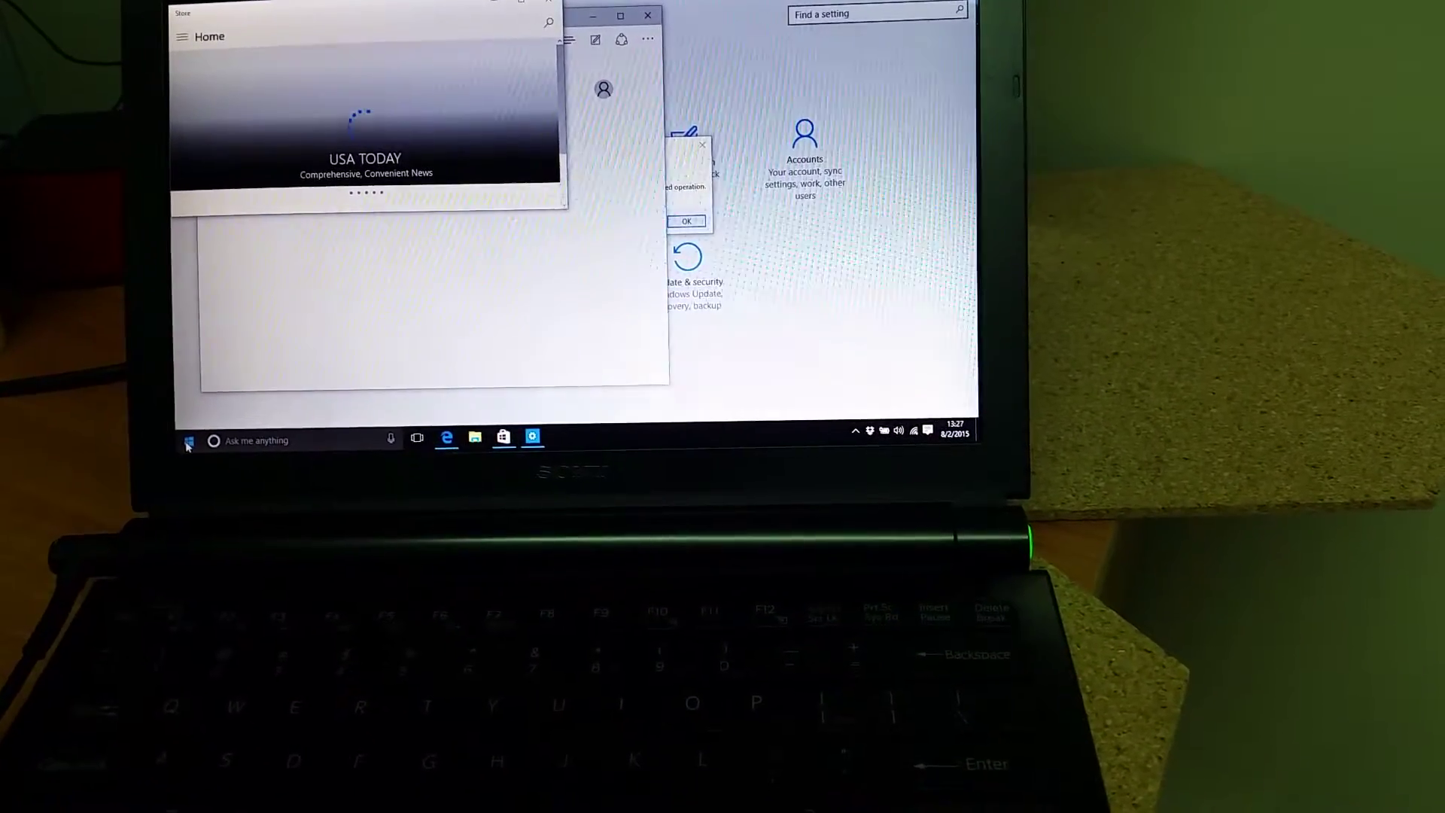
pyautogui.click(188, 444)
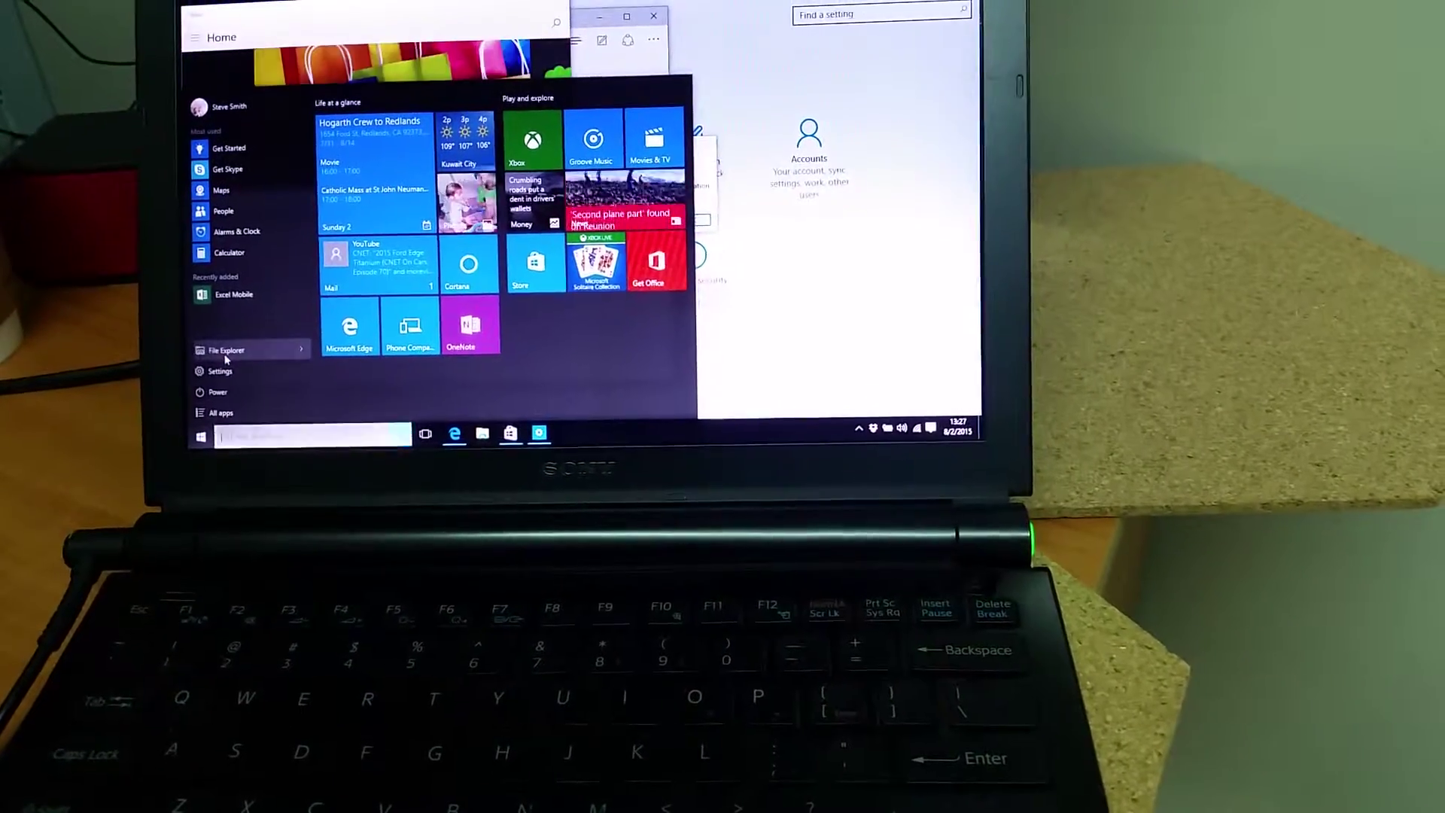
# Dismiss the Start menu and snap File Explorer to the right half of the screen
pyautogui.press('Escape')
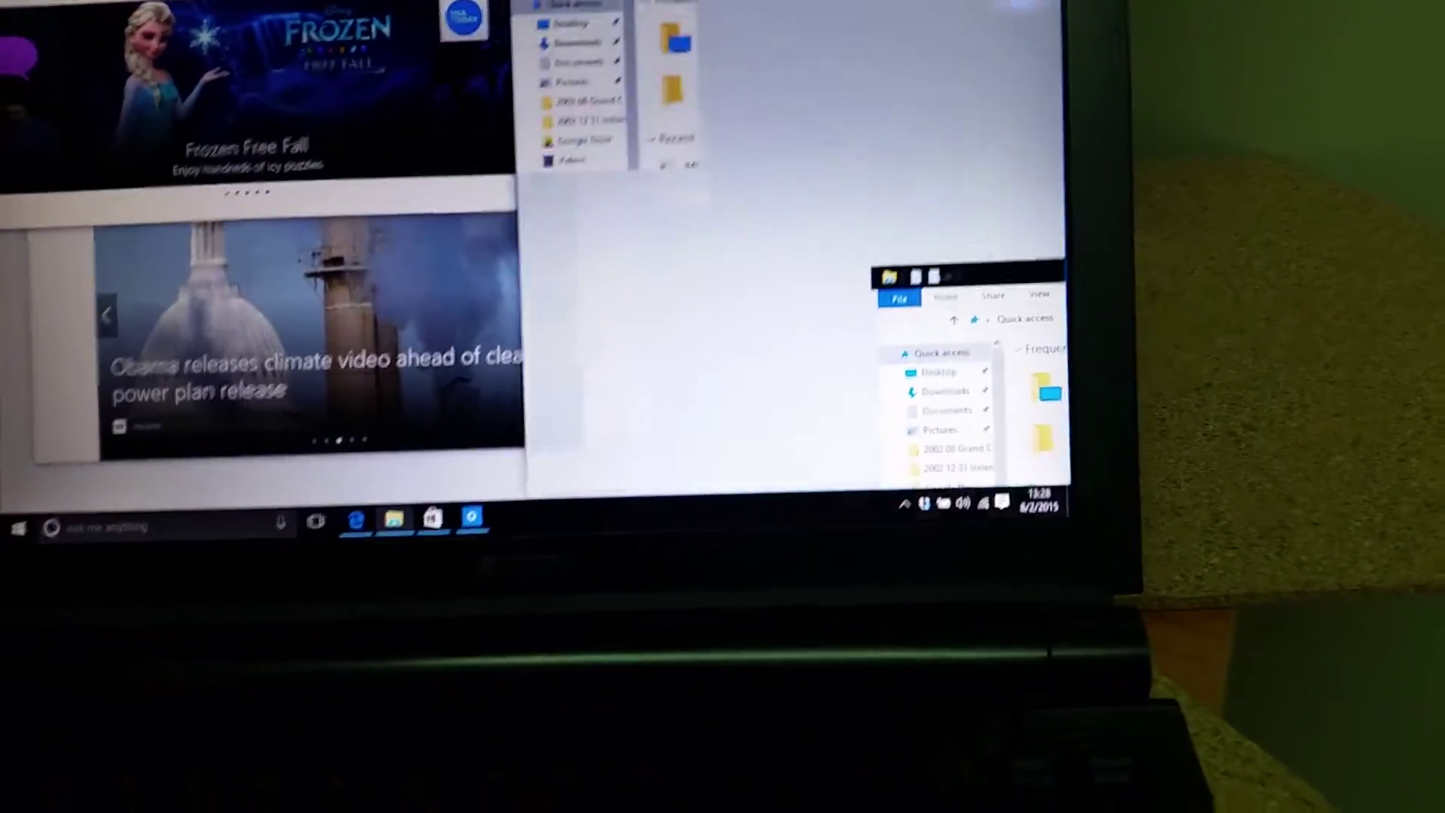
pyautogui.press('super+Right')
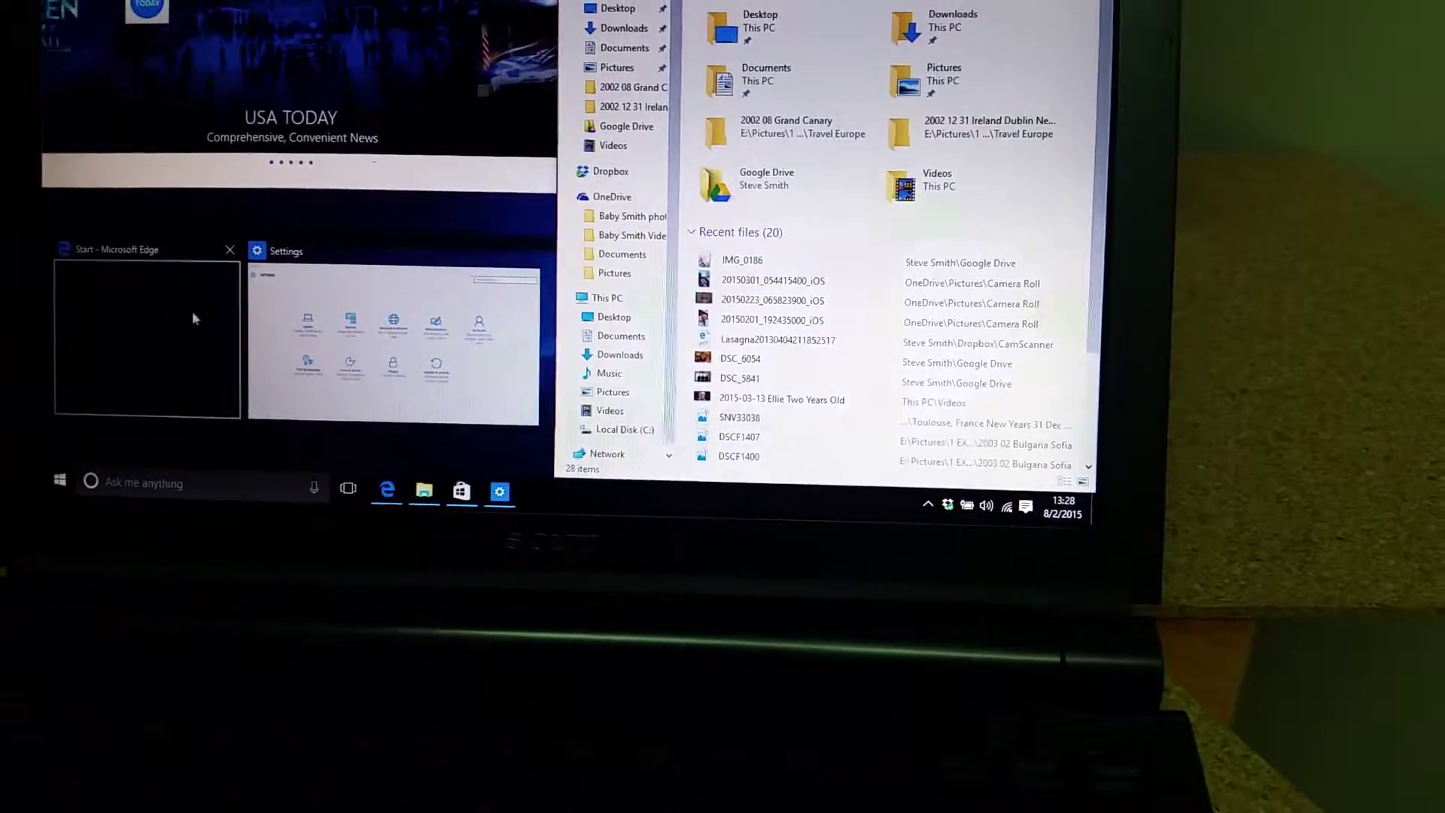
# Snap Edge beside Explorer, dismiss the Explorer error, then close File Explorer and Settings
pyautogui.click(191, 317)
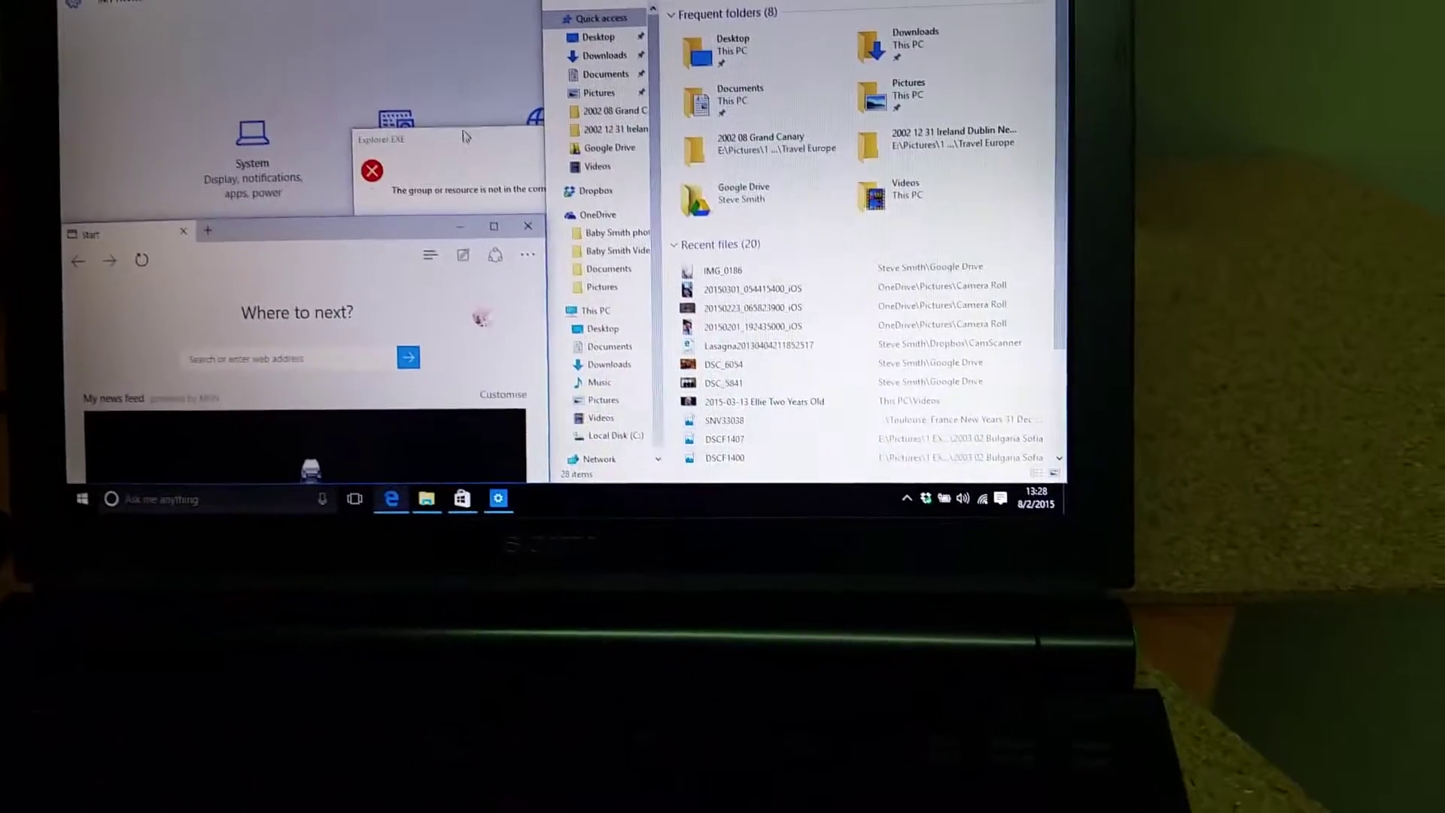
pyautogui.click(460, 178)
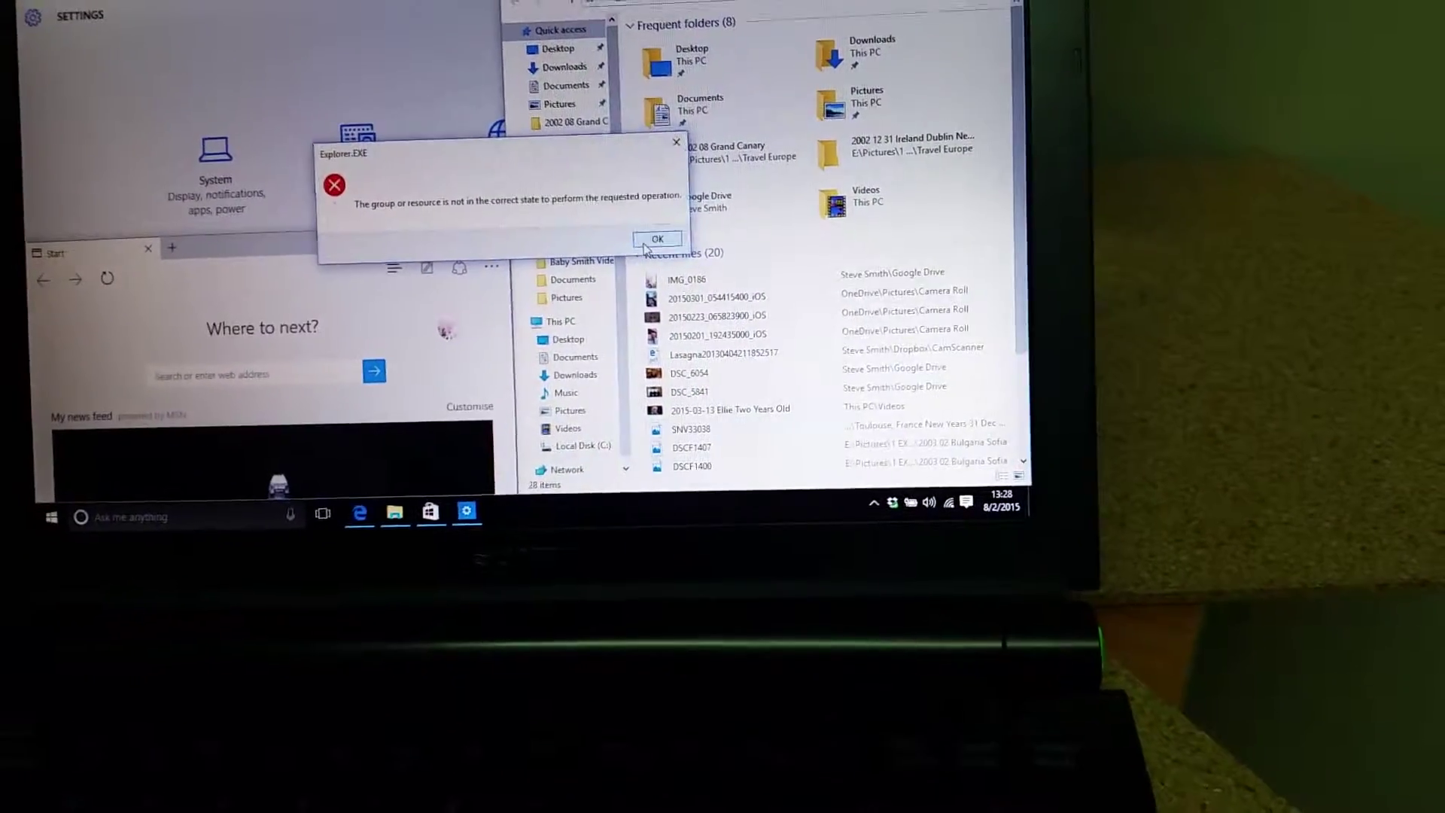
pyautogui.press('Return')
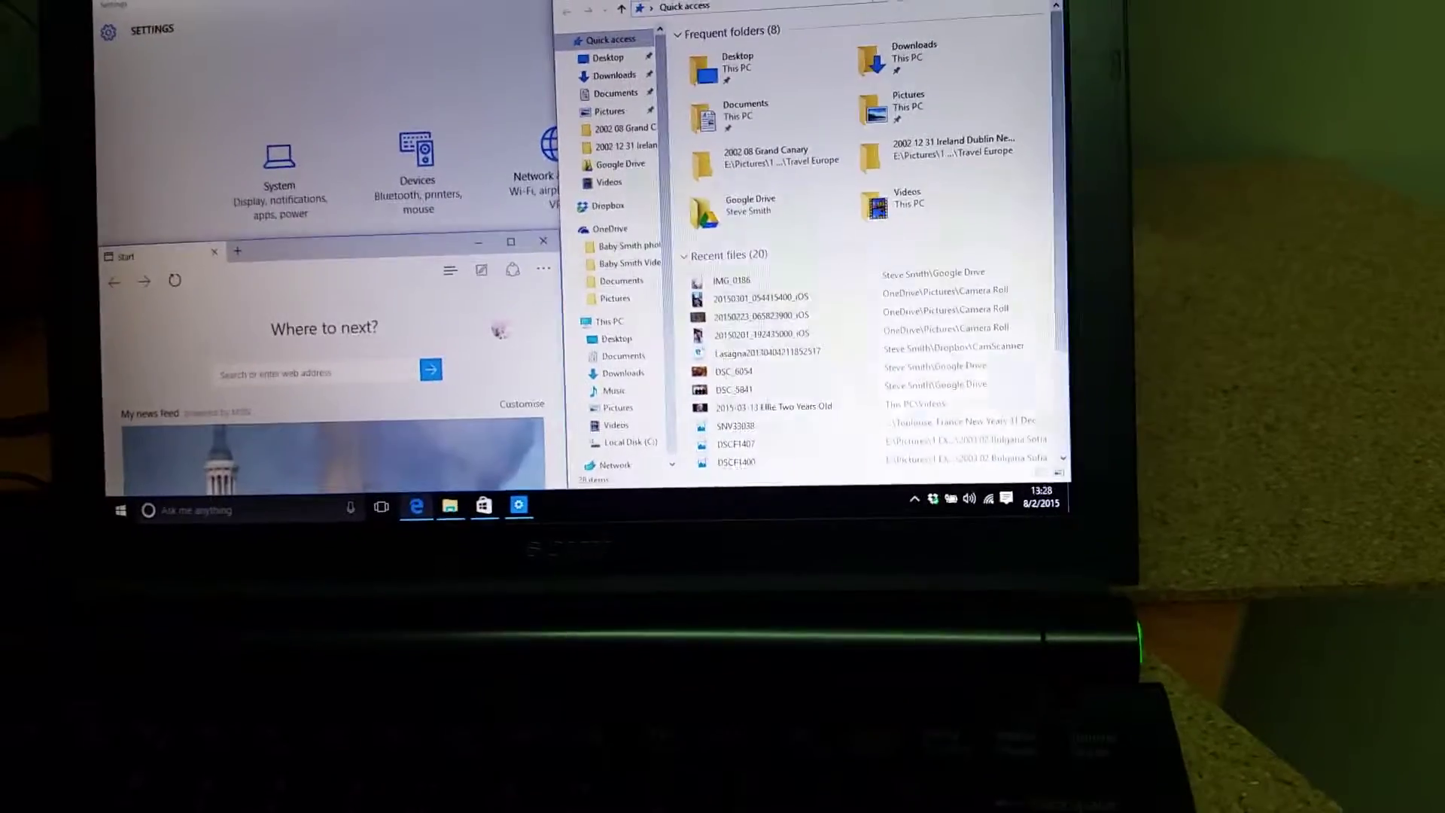
pyautogui.hotkey('alt', 'F4')
pyautogui.click(555, 330)
# Close Edge and go to Start > Settings > System to see the PC's specifications
pyautogui.hotkey('alt', 'F4')
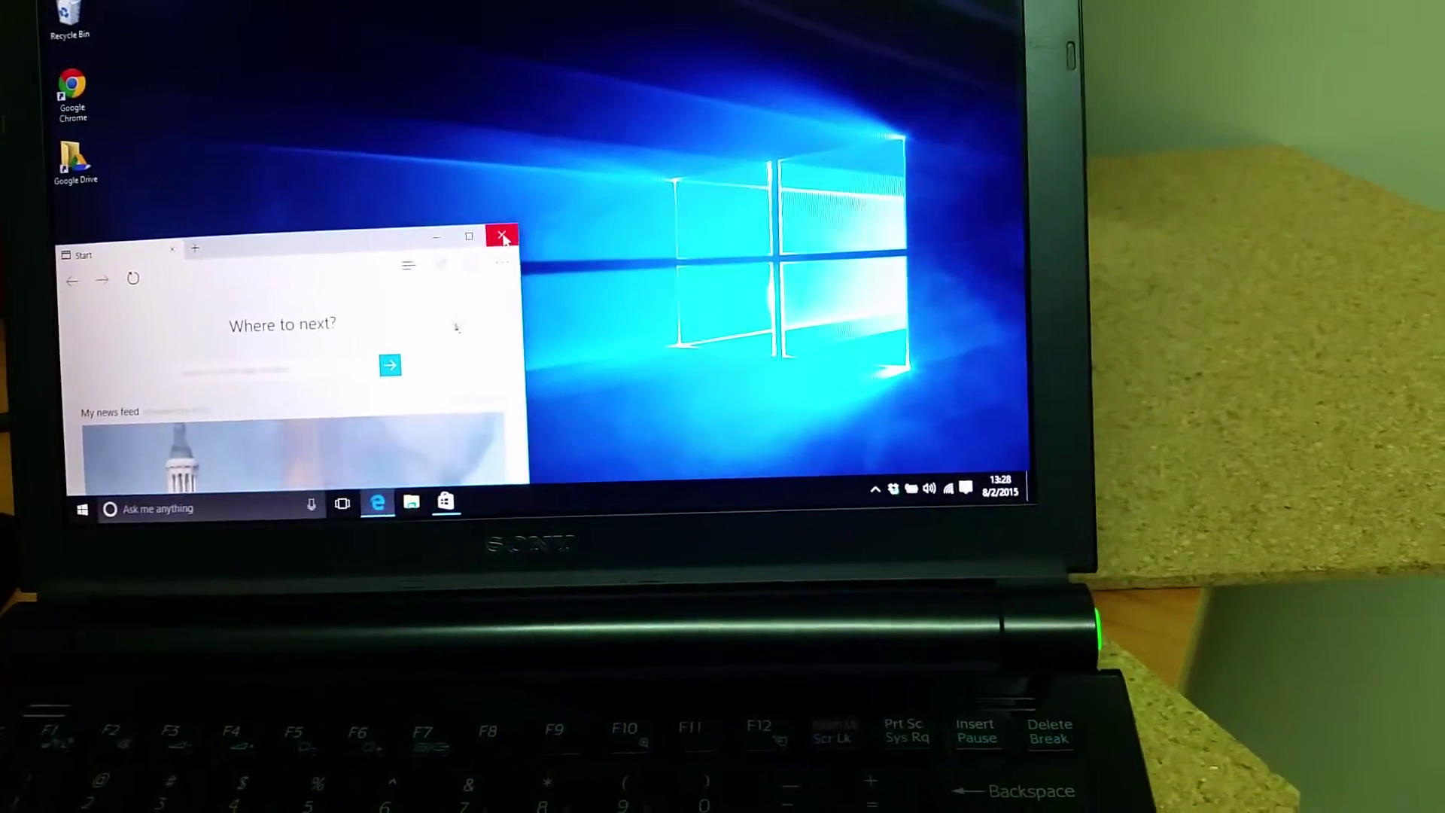
pyautogui.hotkey('alt', 'F4')
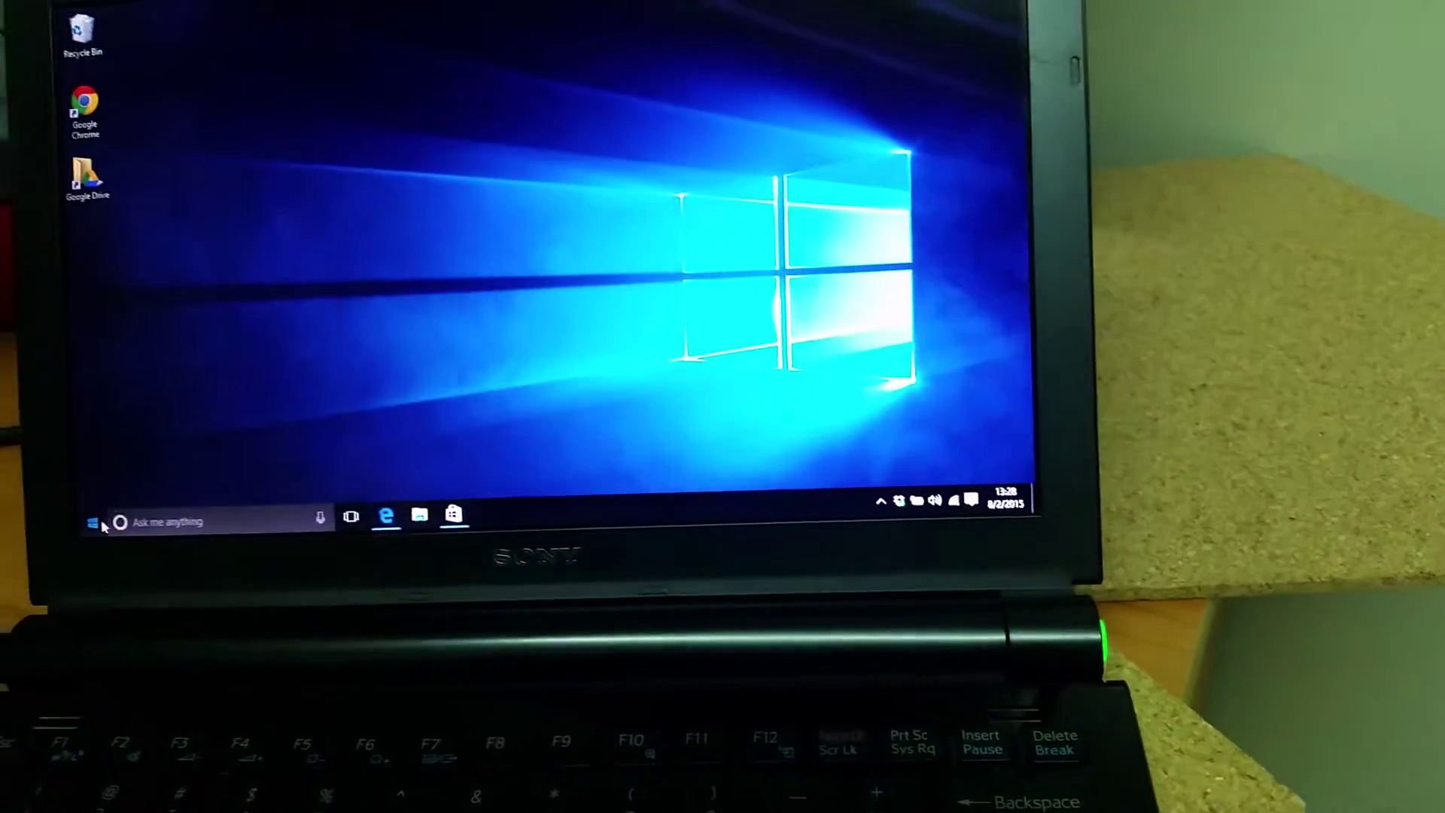
pyautogui.click(76, 512)
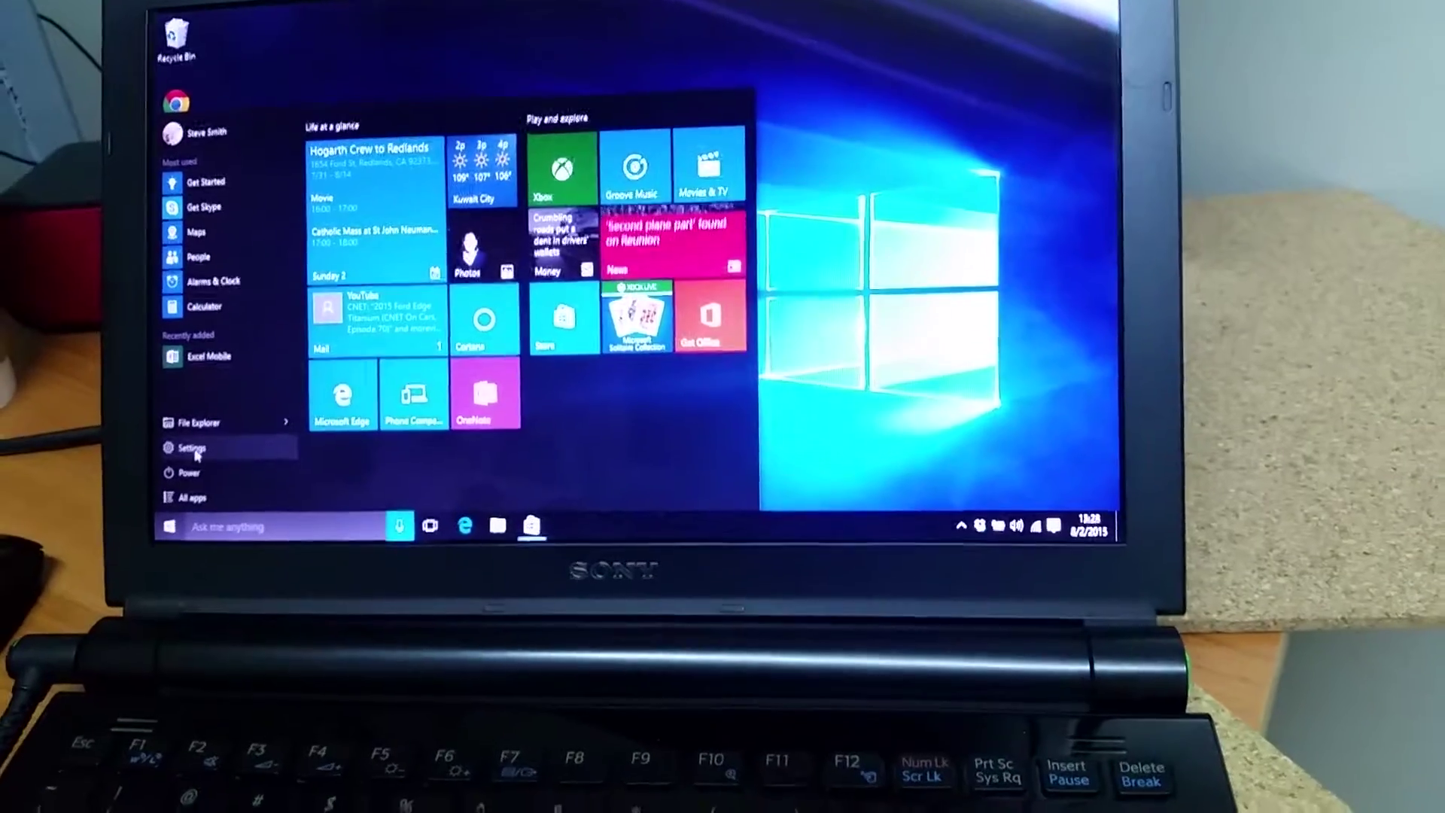
pyautogui.click(185, 463)
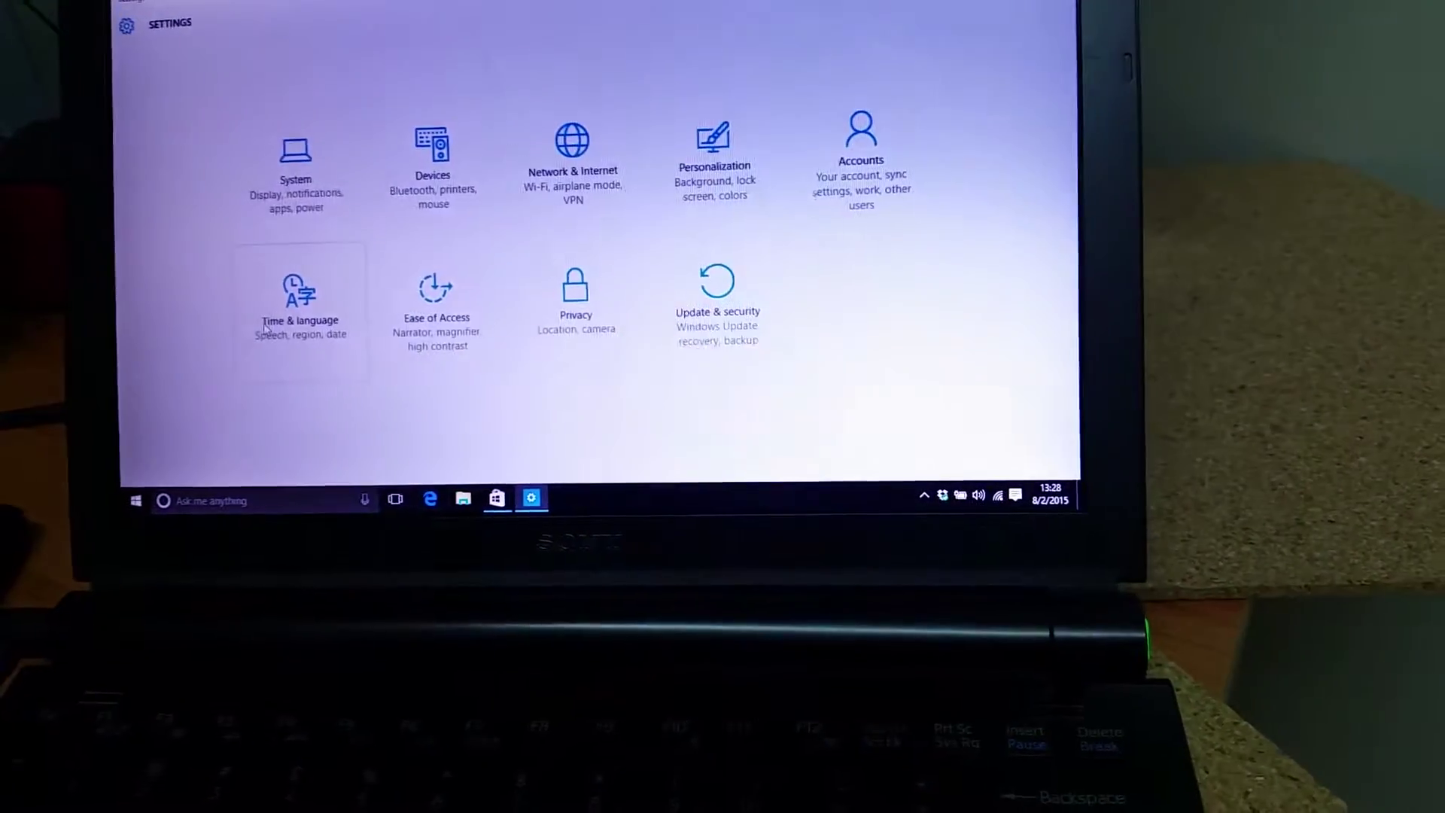
pyautogui.click(300, 177)
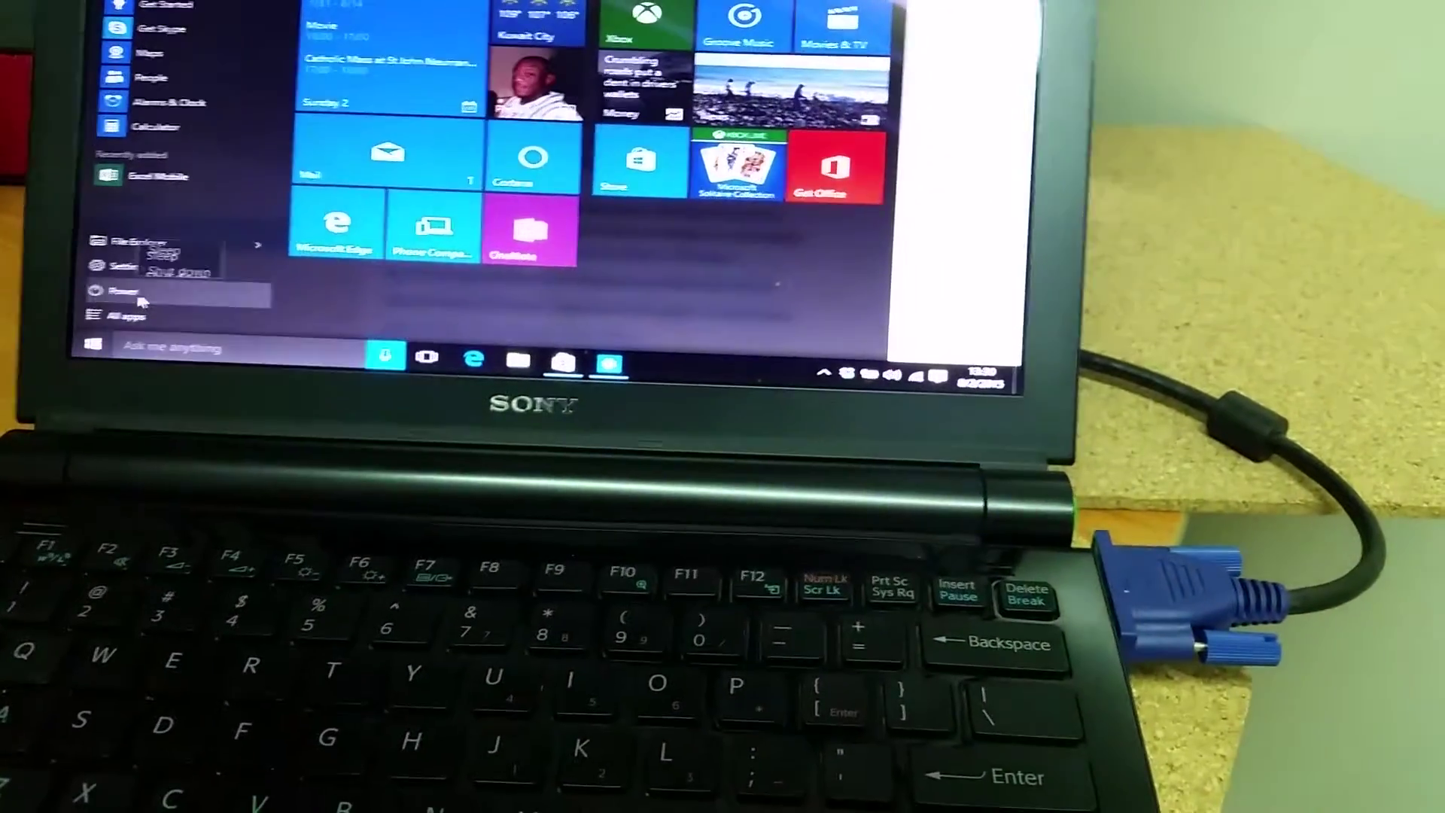
# Close the Start menu's Power options submenu
pyautogui.press('Escape')
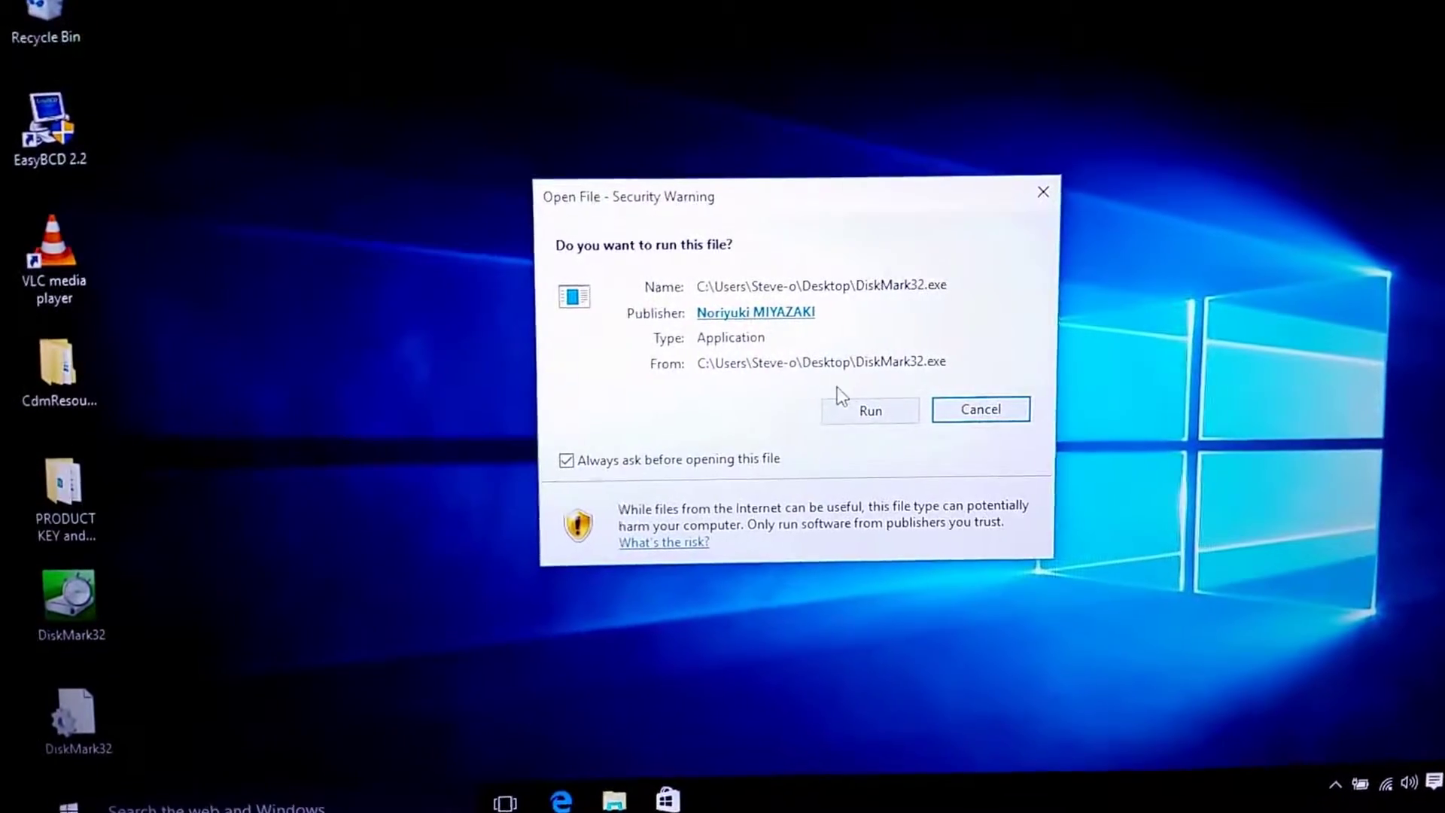
# Allow DiskMark32 to run, then set a 100MiB test size and 3 runs
pyautogui.click(870, 409)
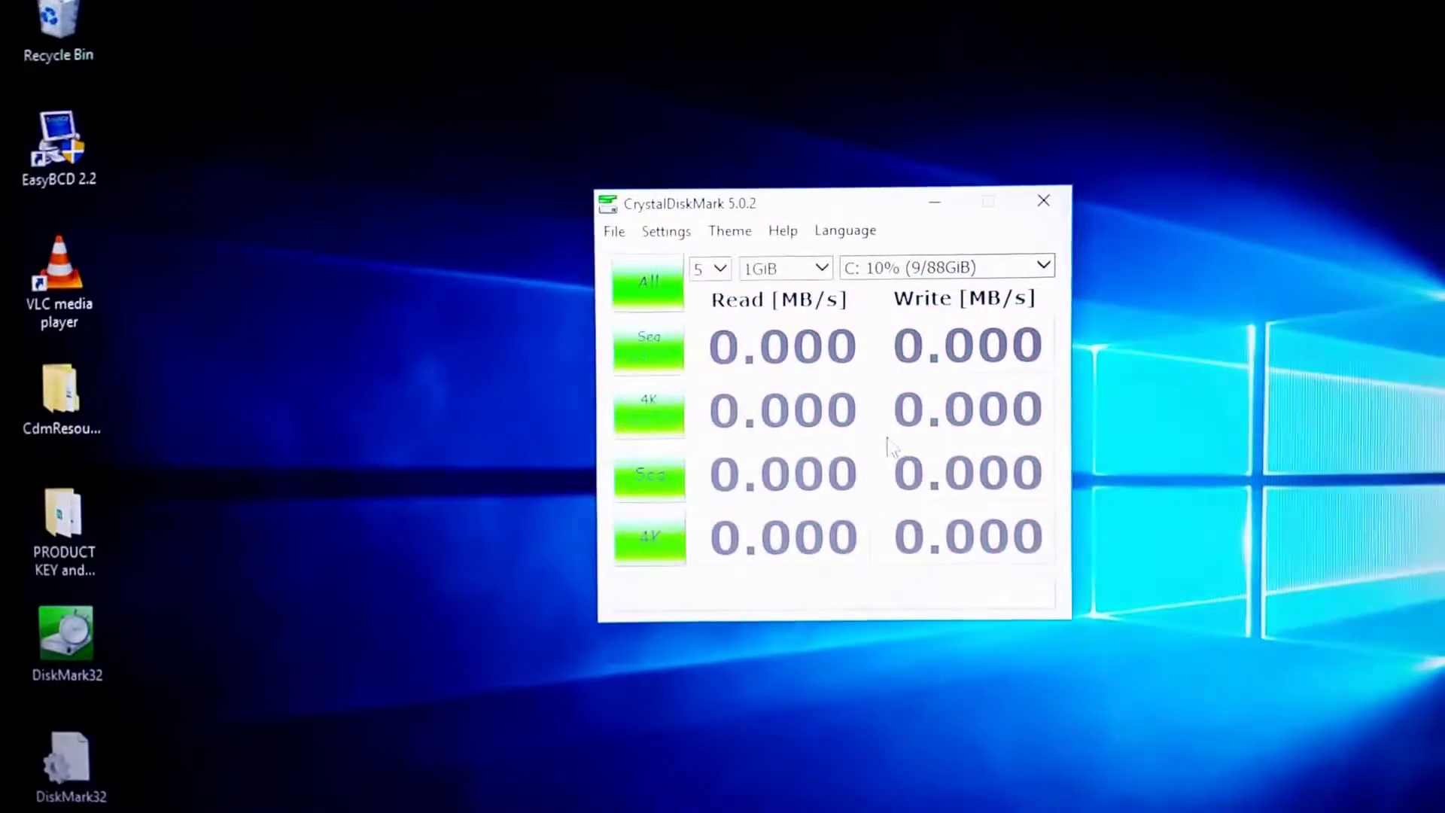
pyautogui.click(791, 268)
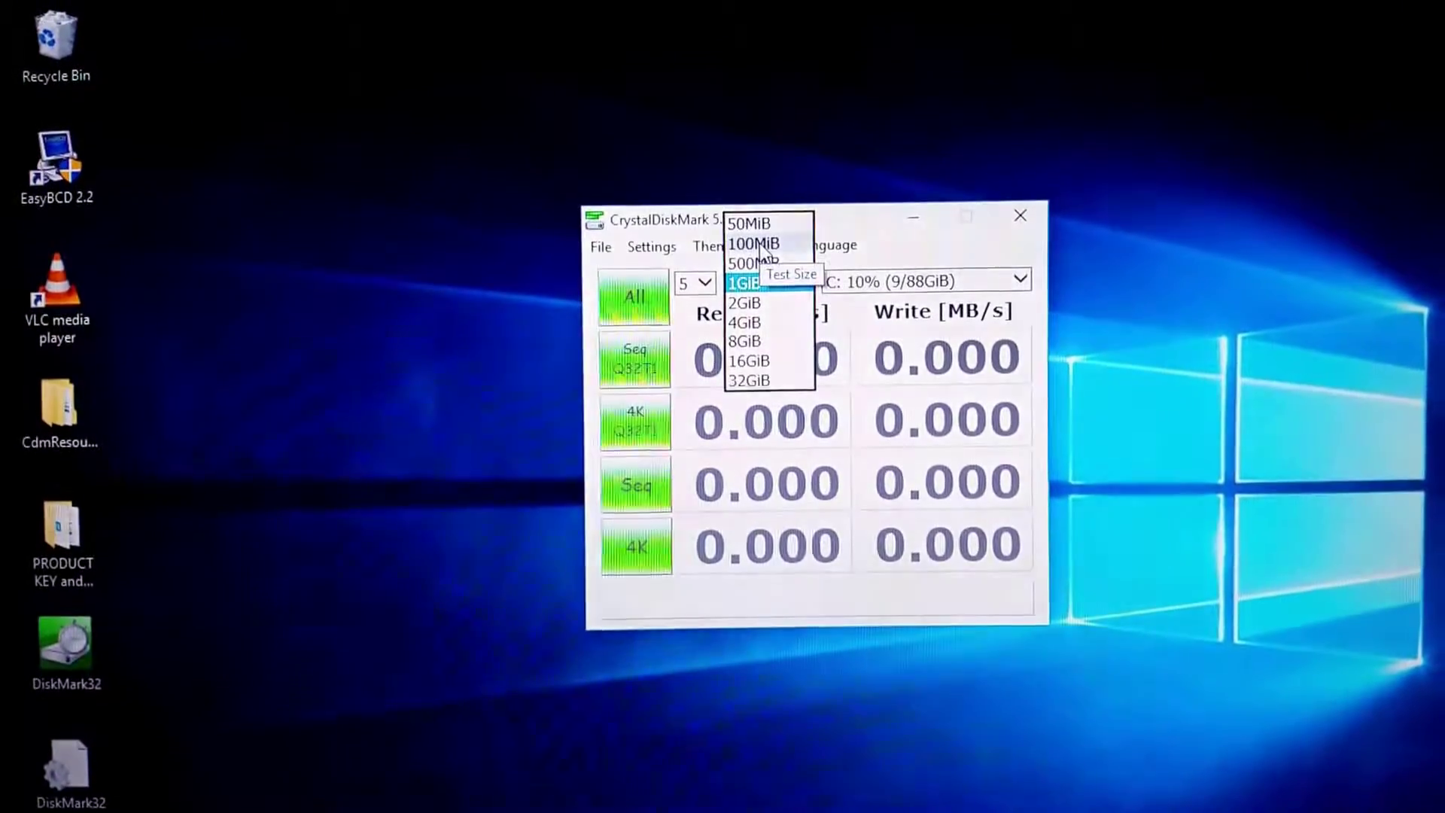
pyautogui.click(757, 235)
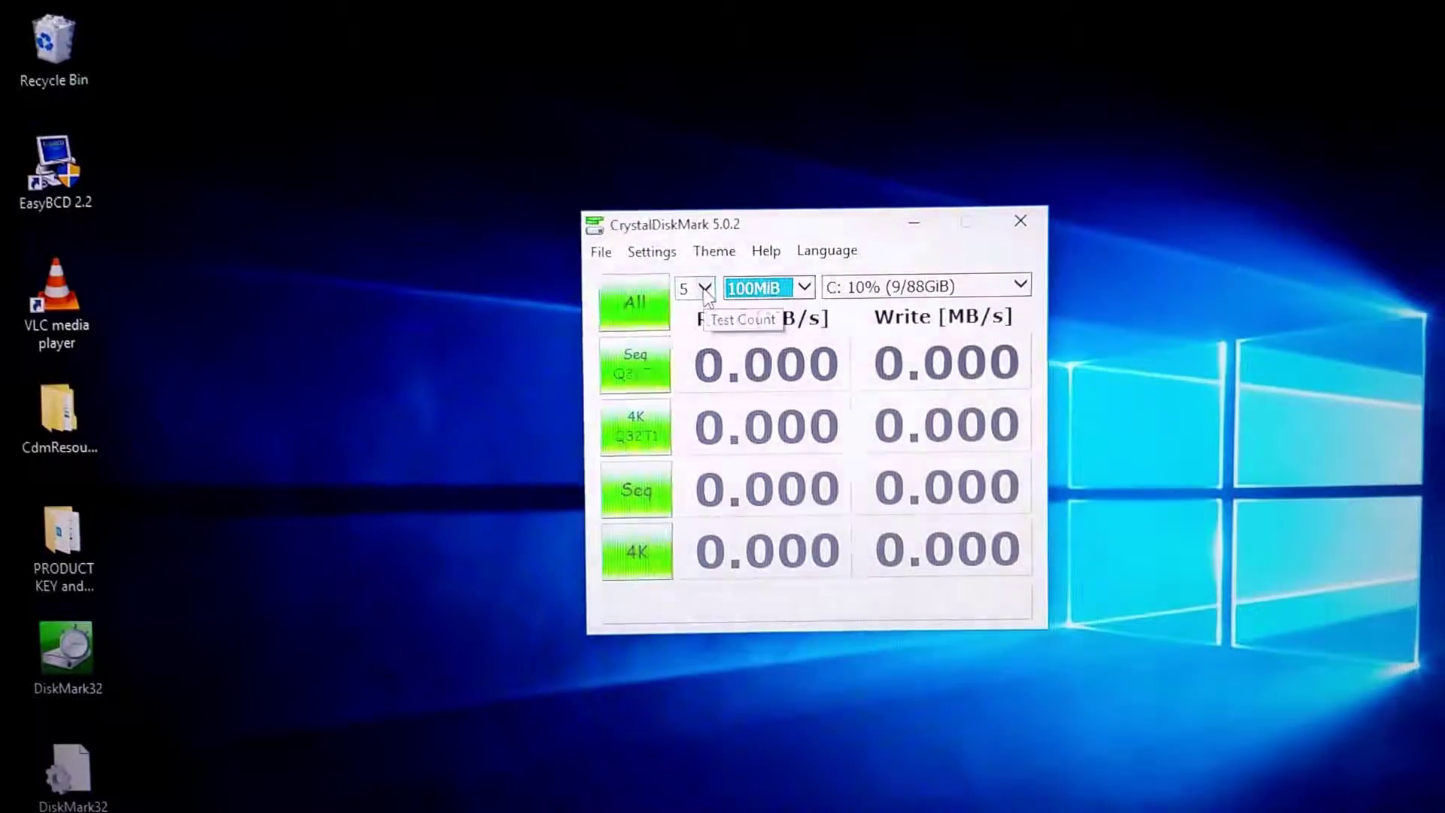
pyautogui.click(693, 250)
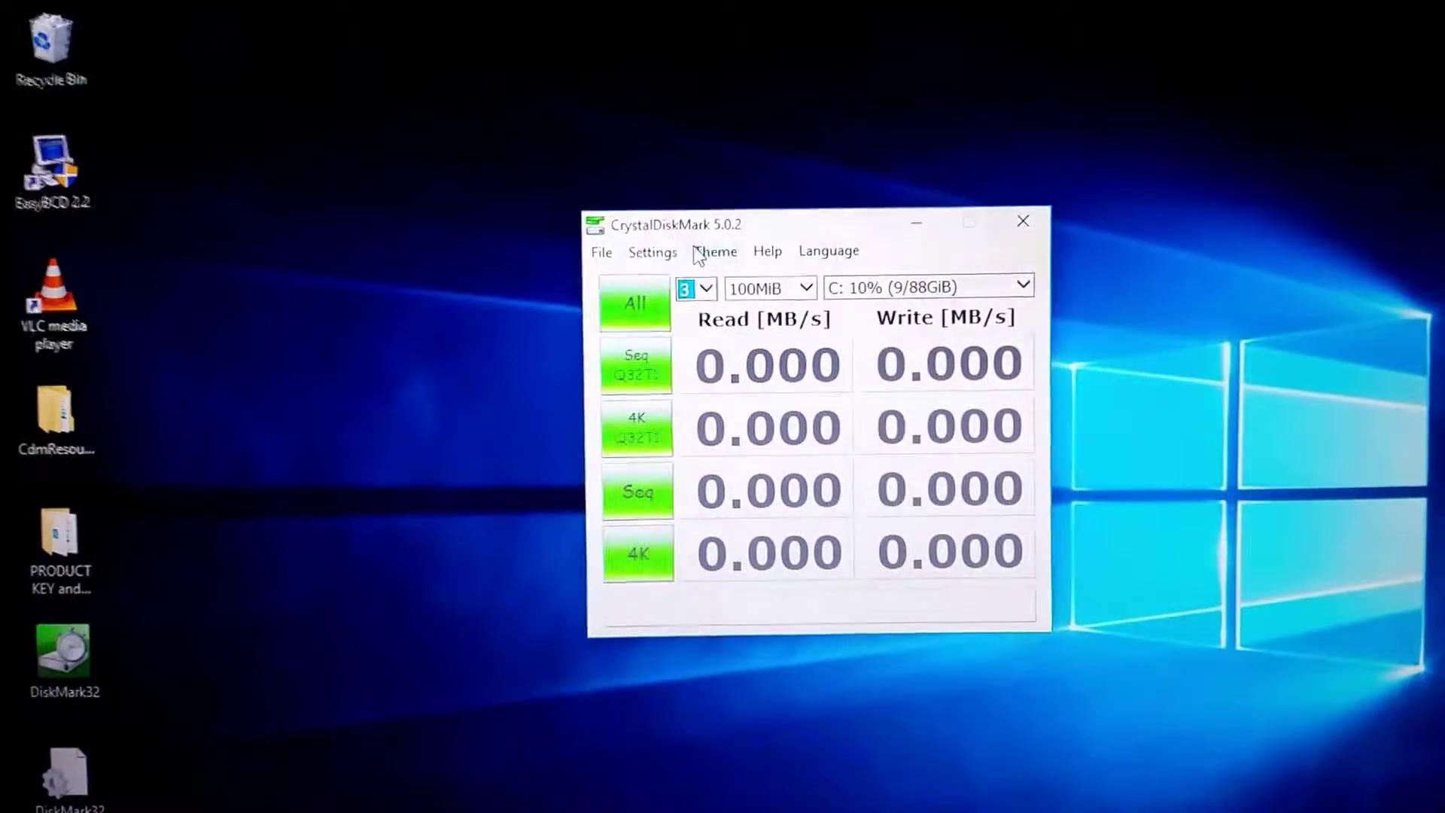
# Start the All benchmark on drive C in CrystalDiskMark
pyautogui.click(638, 297)
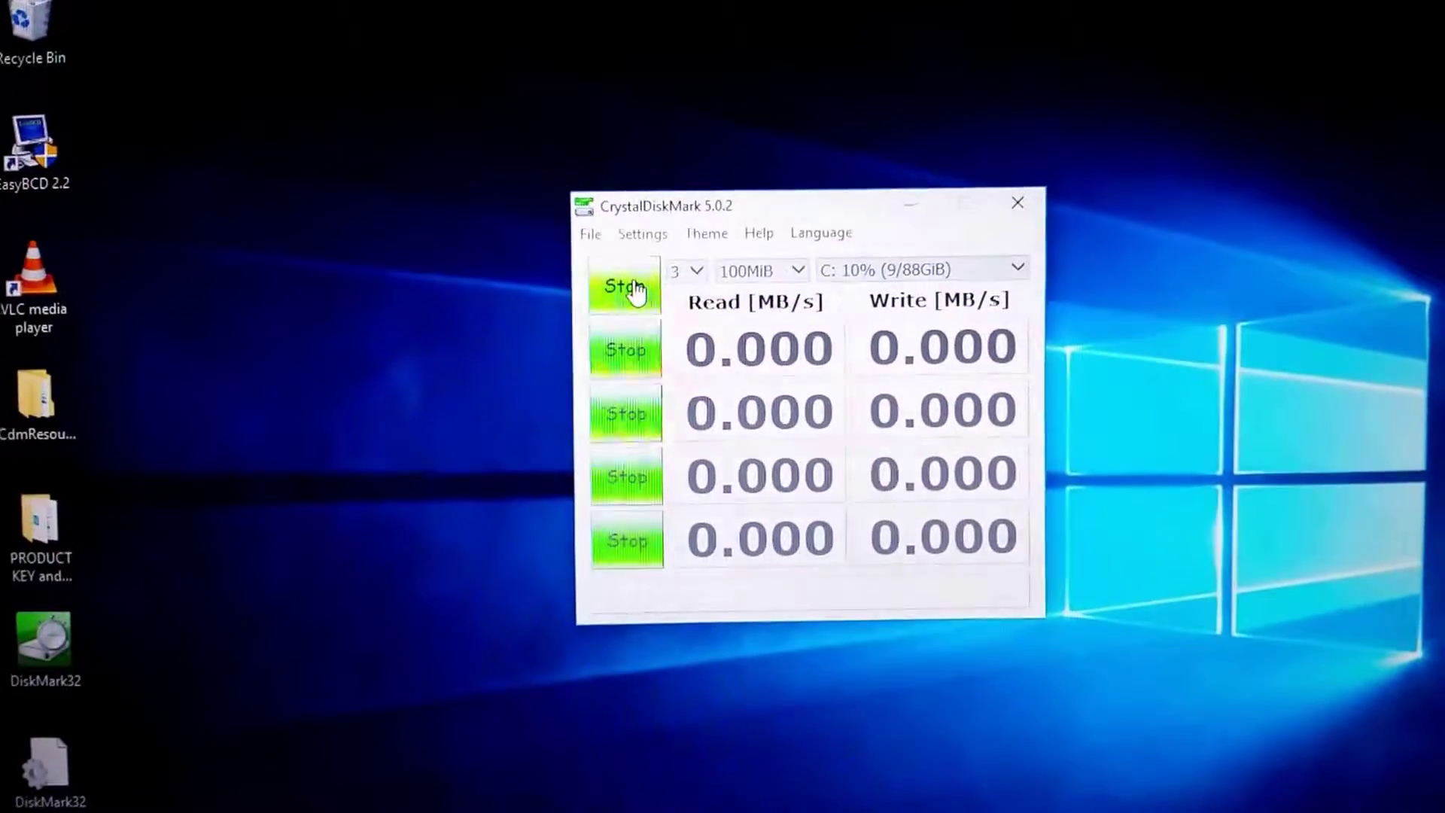